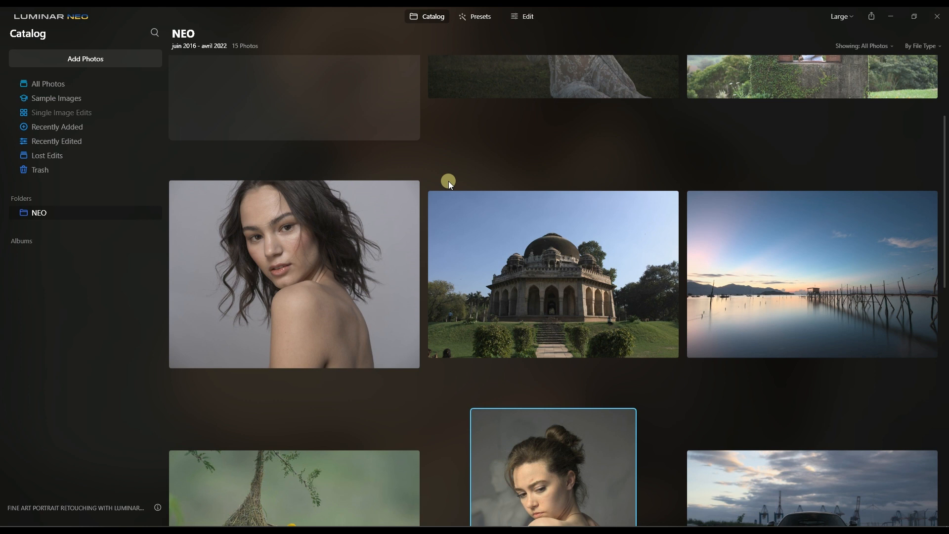
- Browse the NEO folder and open the selected portrait of the woman with crossed arms for editing
scroll(449, 180, "up", 3)
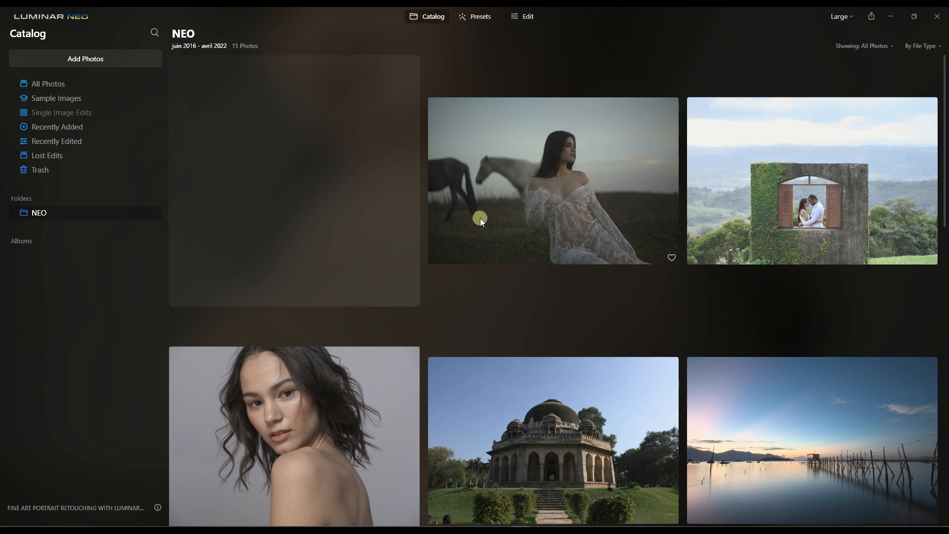
scroll(482, 217, "down", 6)
scroll(538, 284, "down", 1)
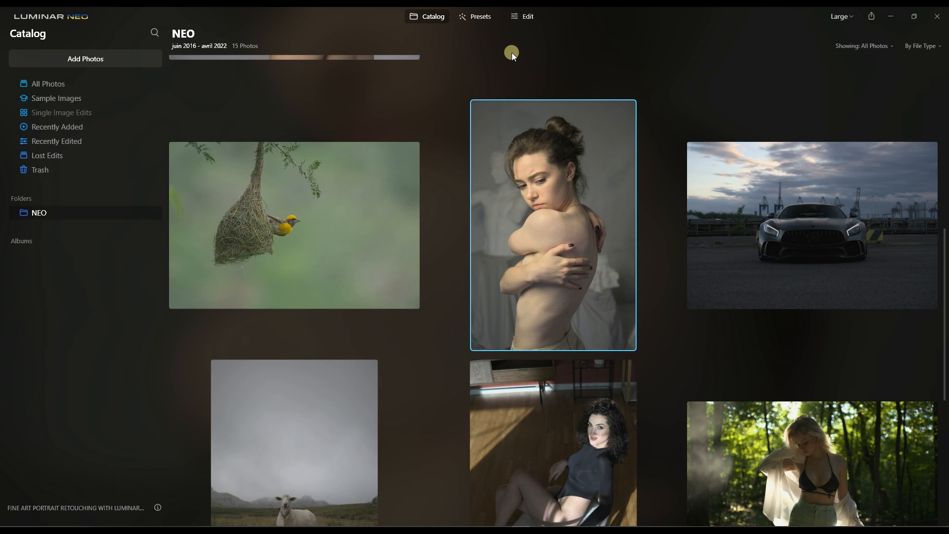
left_click(529, 17)
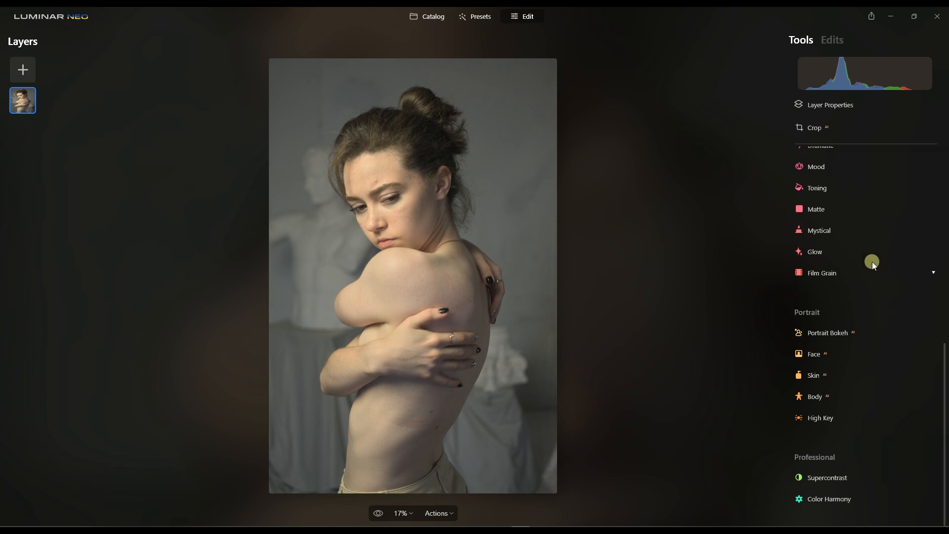
- Crop the portrait with a free ratio, trimming strips off the photo's upper and lower edges, and apply the crop
scroll(842, 254, "up", 8)
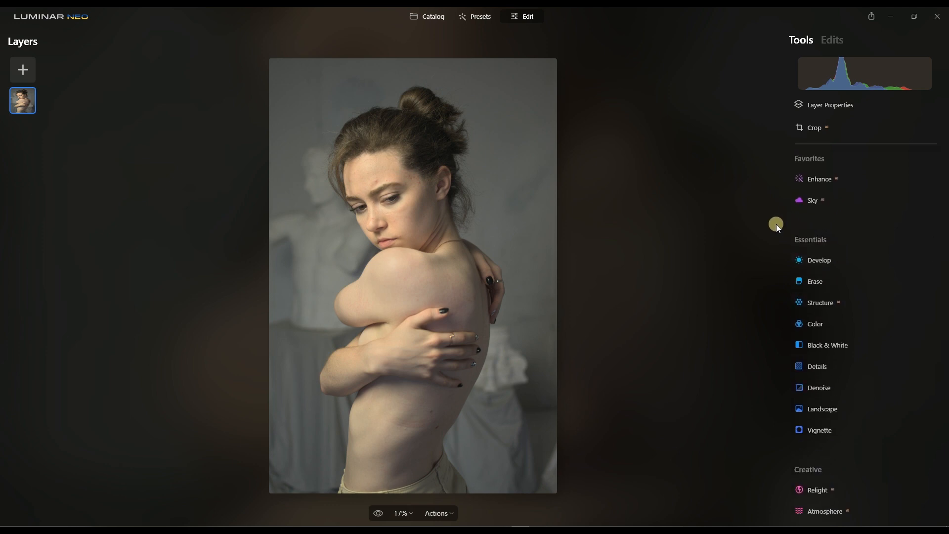
left_click(815, 127)
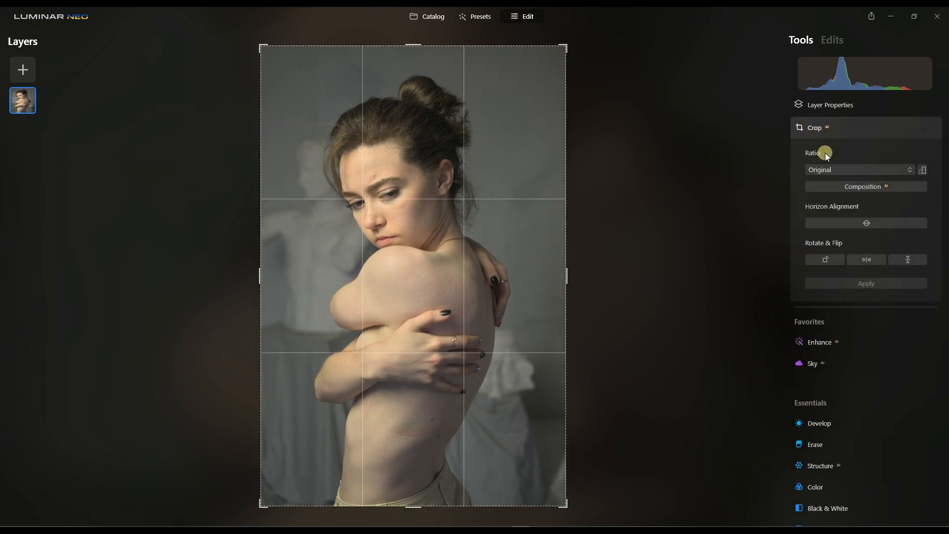
left_click(821, 169)
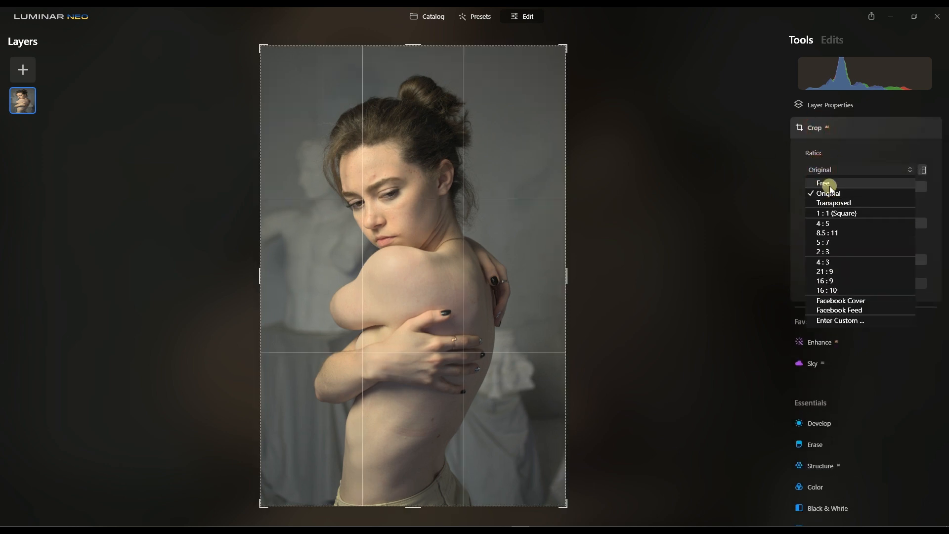
left_click(829, 181)
left_click_drag(413, 45, 416, 59)
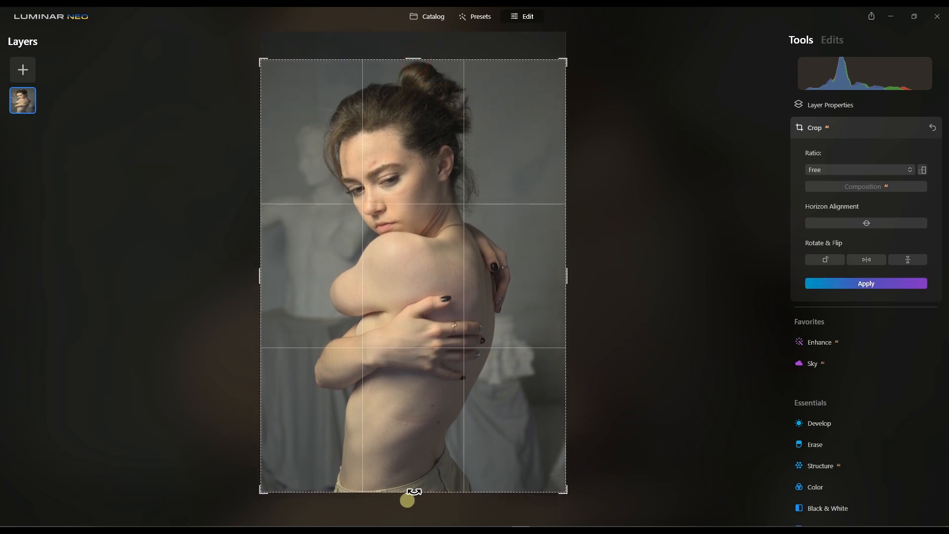
left_click_drag(410, 497, 416, 467)
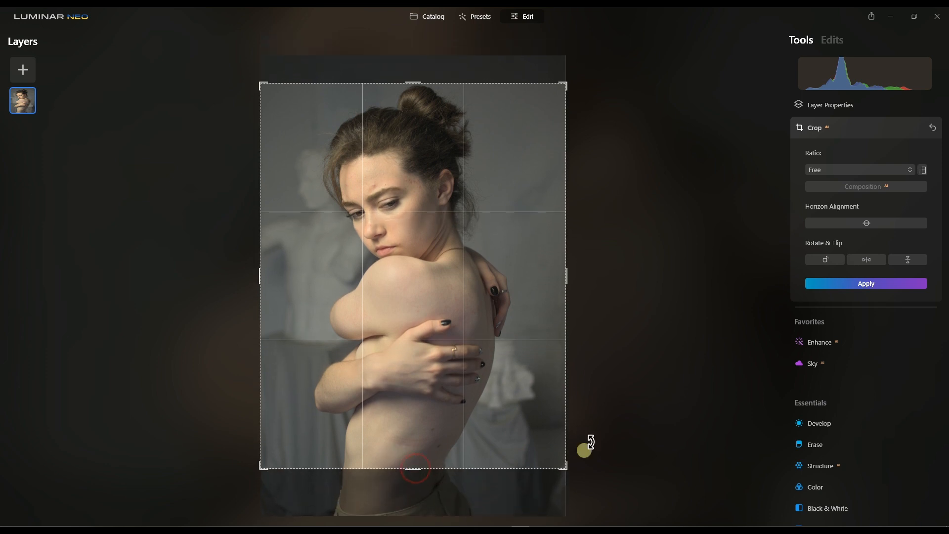
left_click(868, 286)
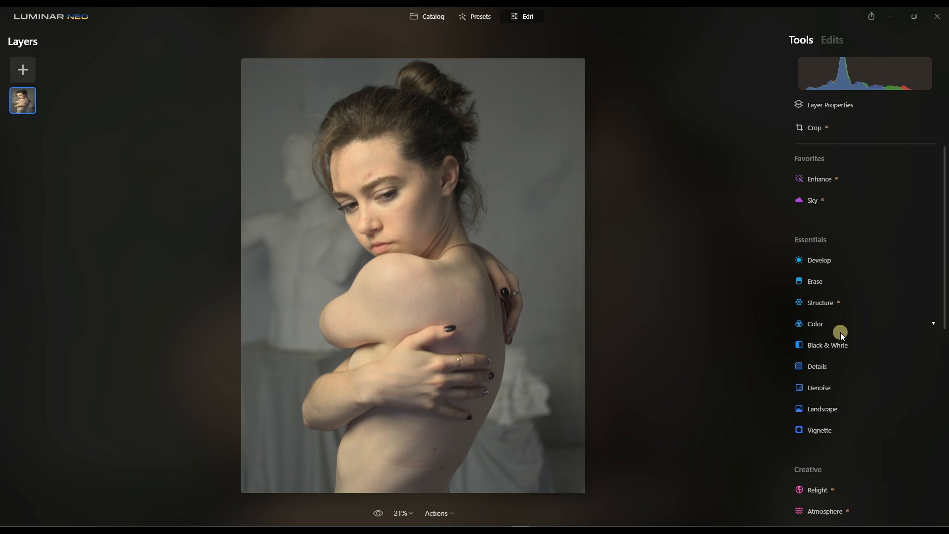
- Convert the portrait to black and white and set its red luminance to 73
scroll(834, 316, "down", 2)
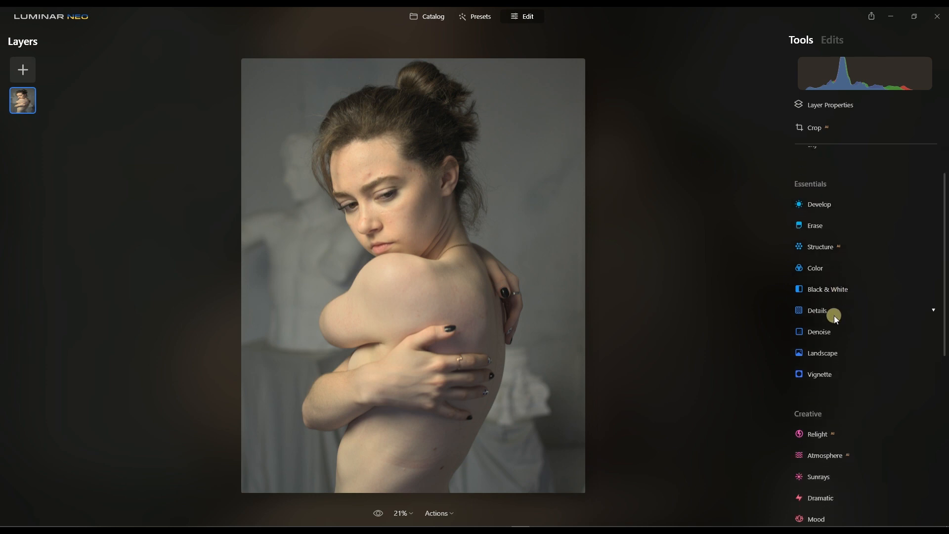
left_click(834, 287)
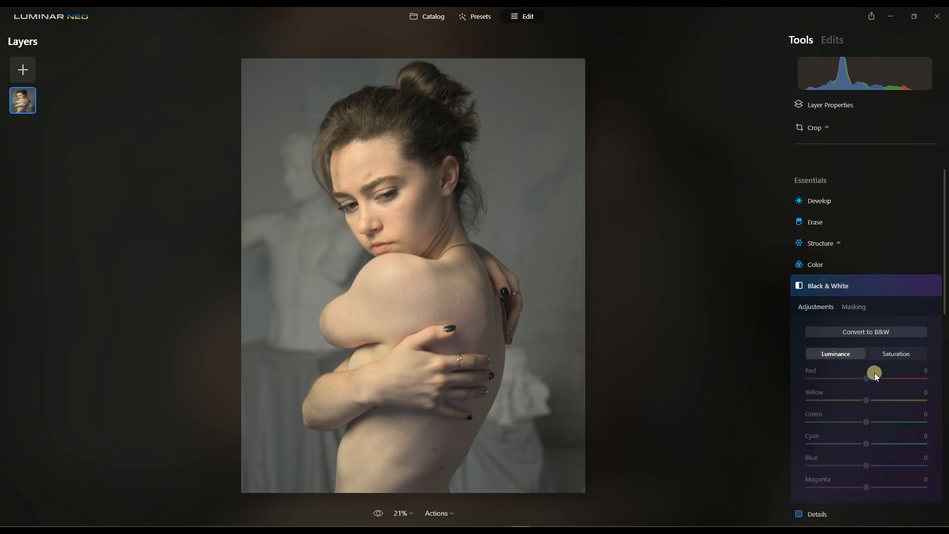
left_click(874, 333)
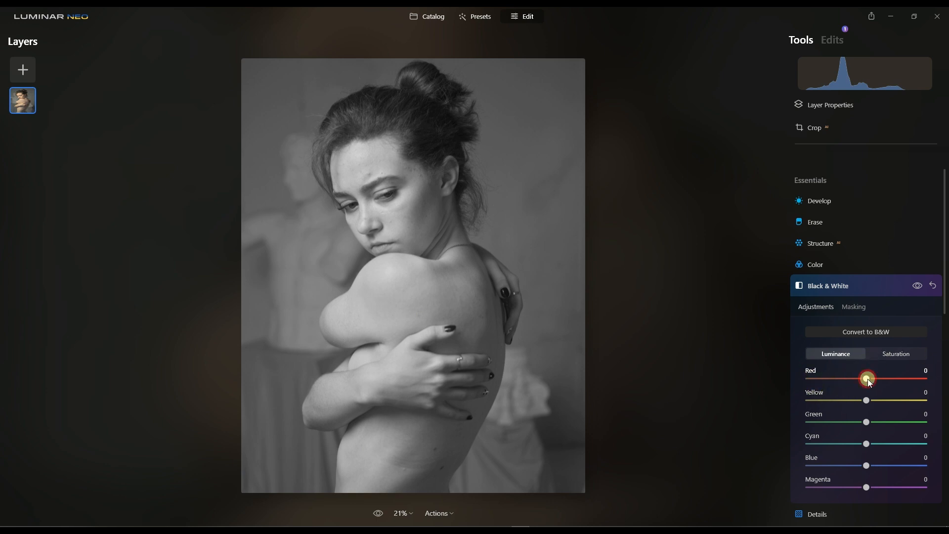
left_click_drag(873, 380, 908, 387)
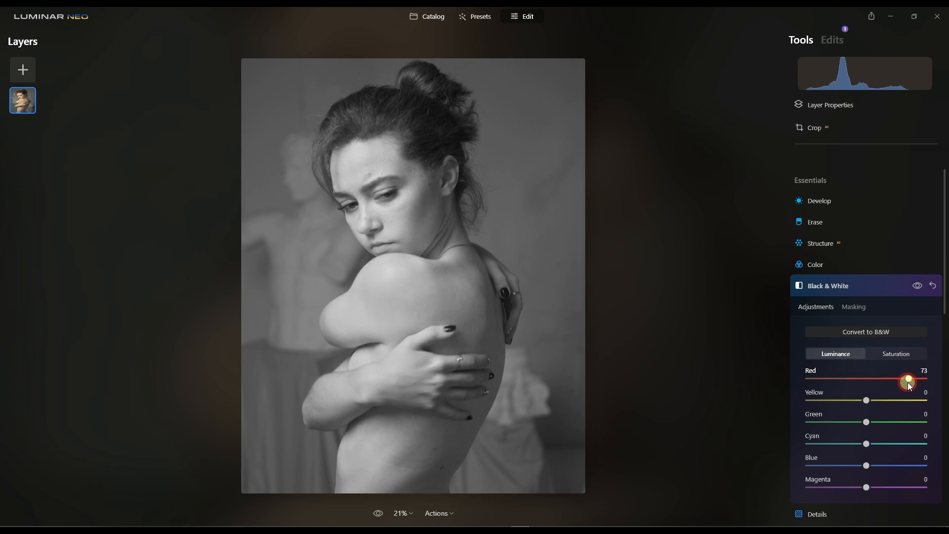
- Try raising the red saturation to 87 in the black-and-white conversion, and return it to 0
left_click(902, 354)
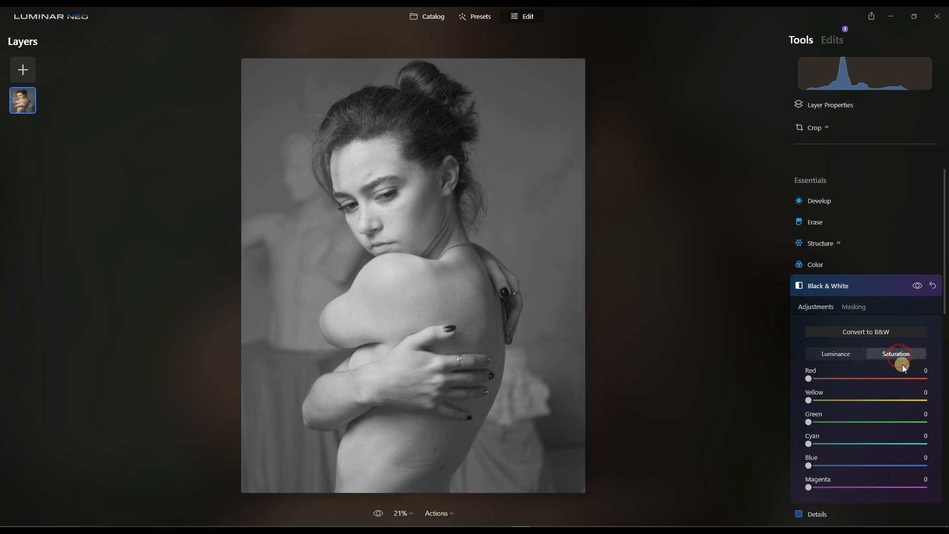
left_click_drag(801, 378, 902, 387)
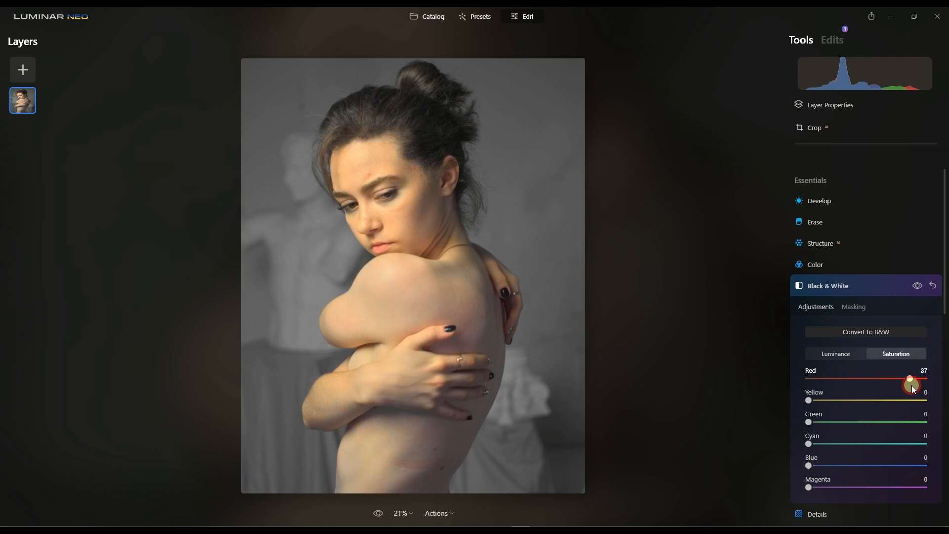
left_click_drag(911, 384, 803, 382)
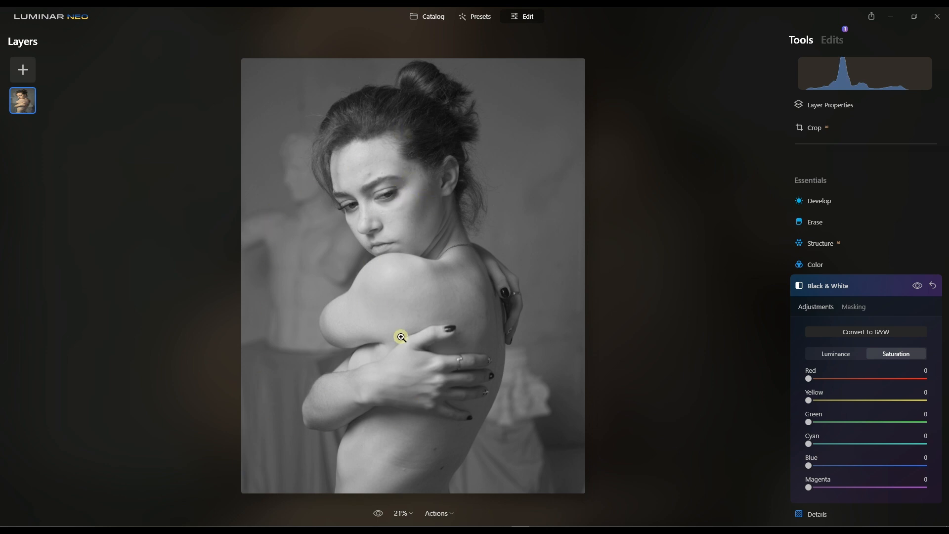
- Set the yellow luminance of the black-and-white conversion to 69 and close the Black & White tool
left_click(825, 354)
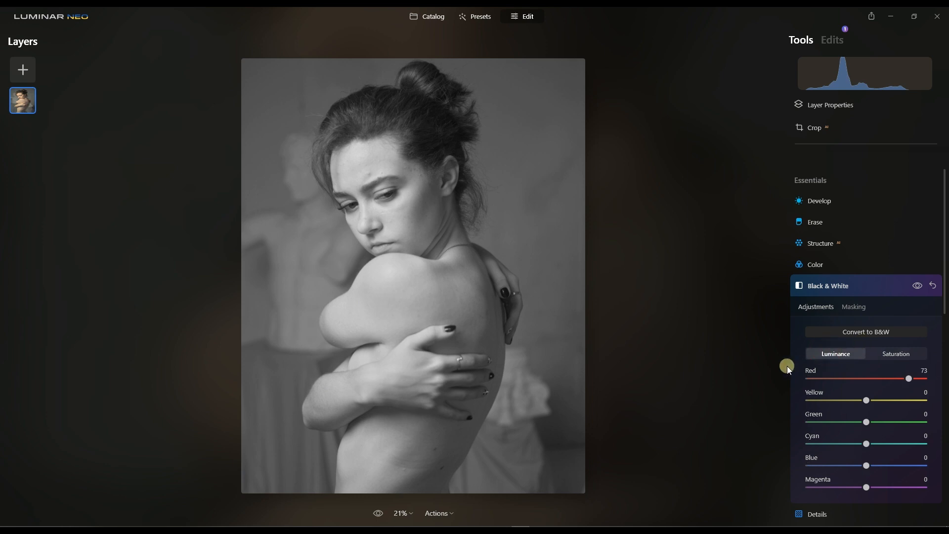
left_click_drag(874, 402, 907, 404)
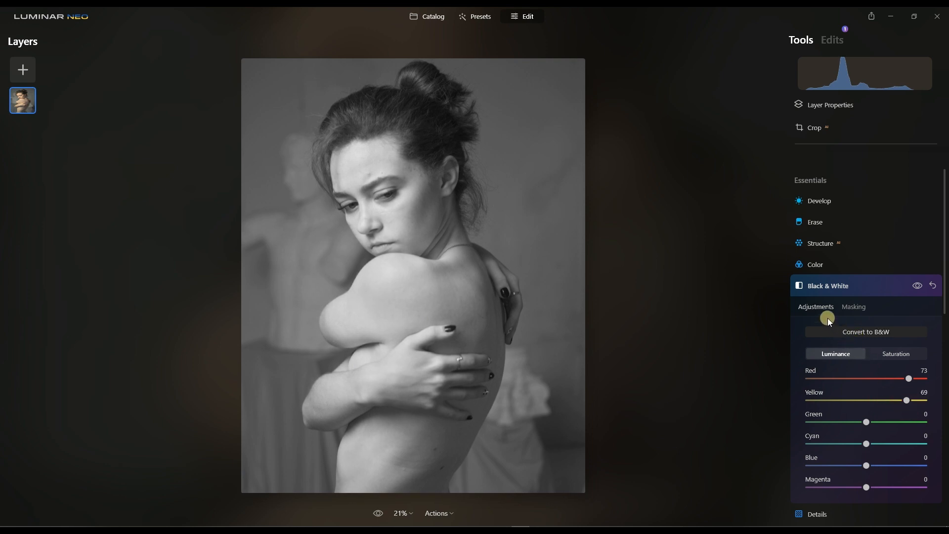
left_click(828, 286)
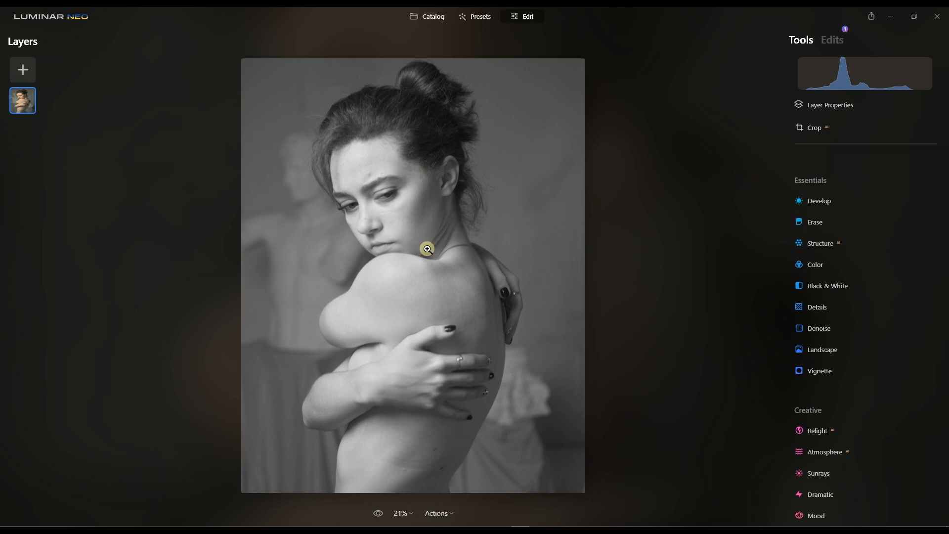
left_click(434, 226)
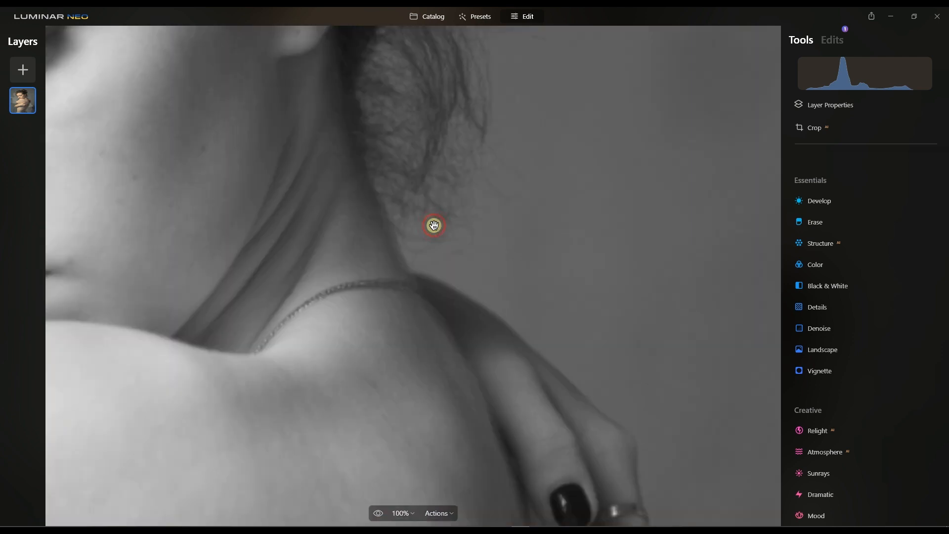
left_click_drag(244, 297, 487, 453)
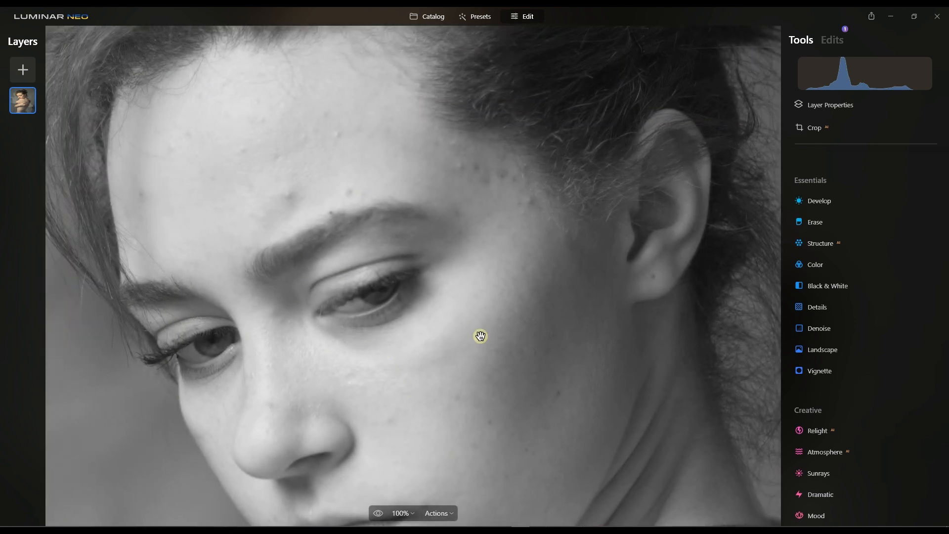
left_click(480, 337)
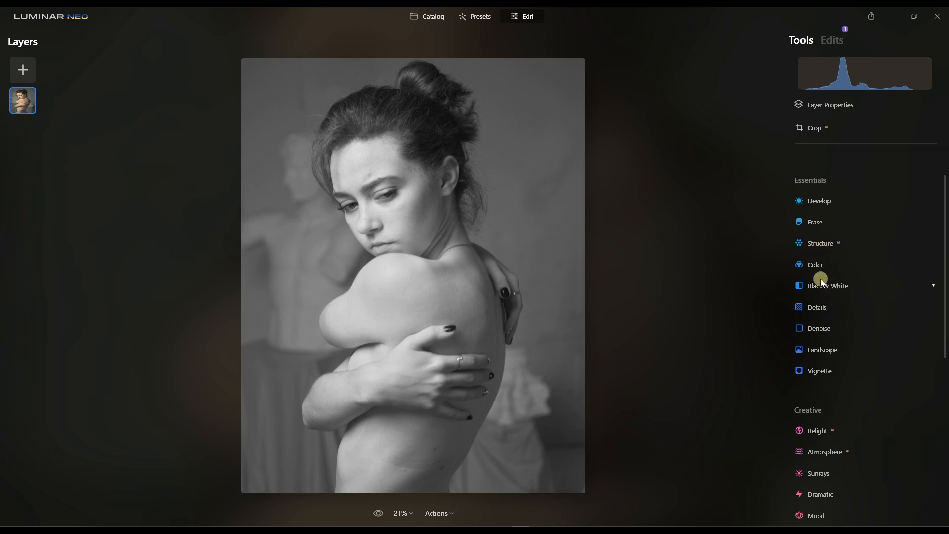
- Try an S-shaped master curve in Develop that darkens the shadows and lifts the upper midtones
left_click(826, 200)
scroll(861, 339, "down", 5)
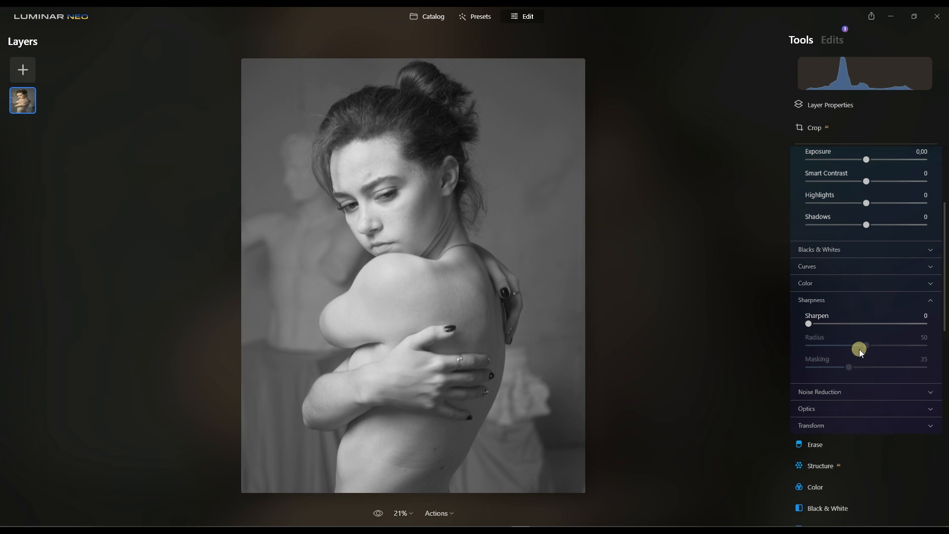
scroll(829, 306, "up", 3)
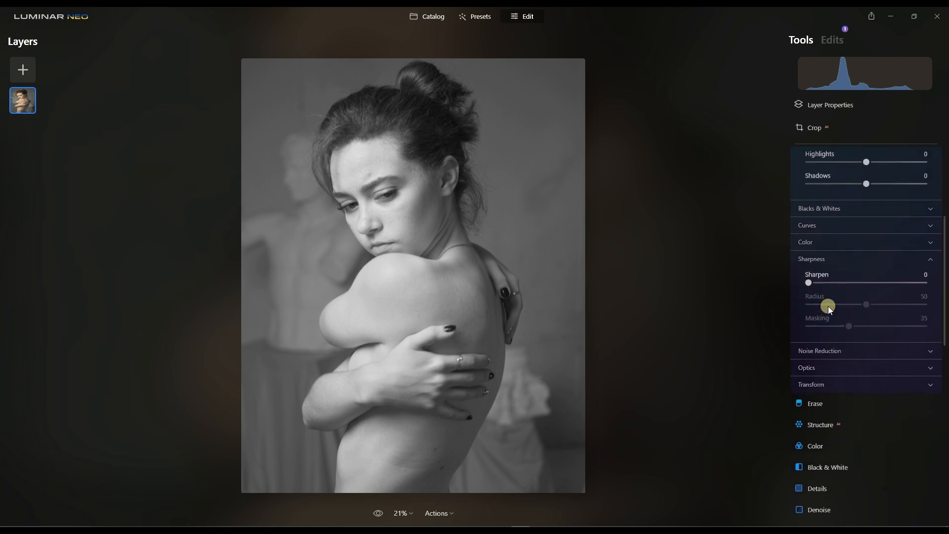
left_click(830, 292)
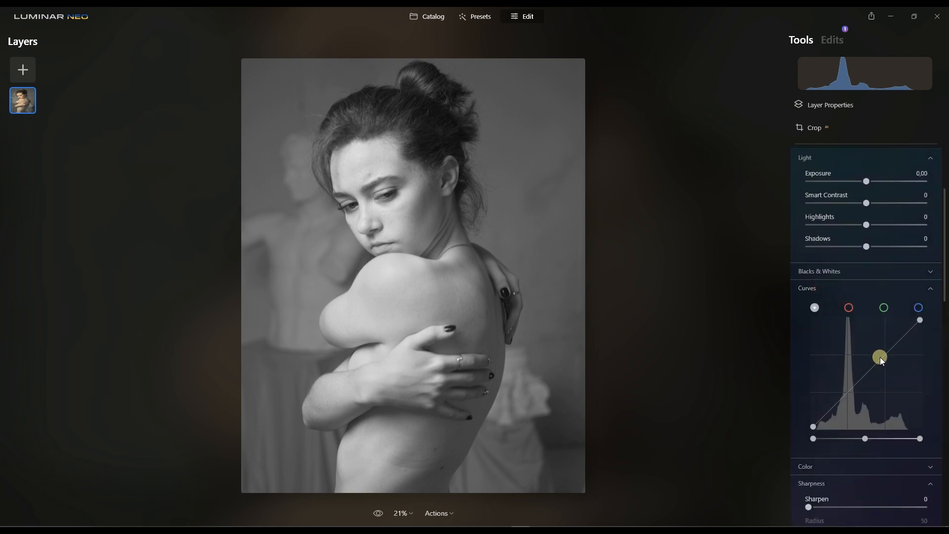
left_click_drag(835, 410, 837, 420)
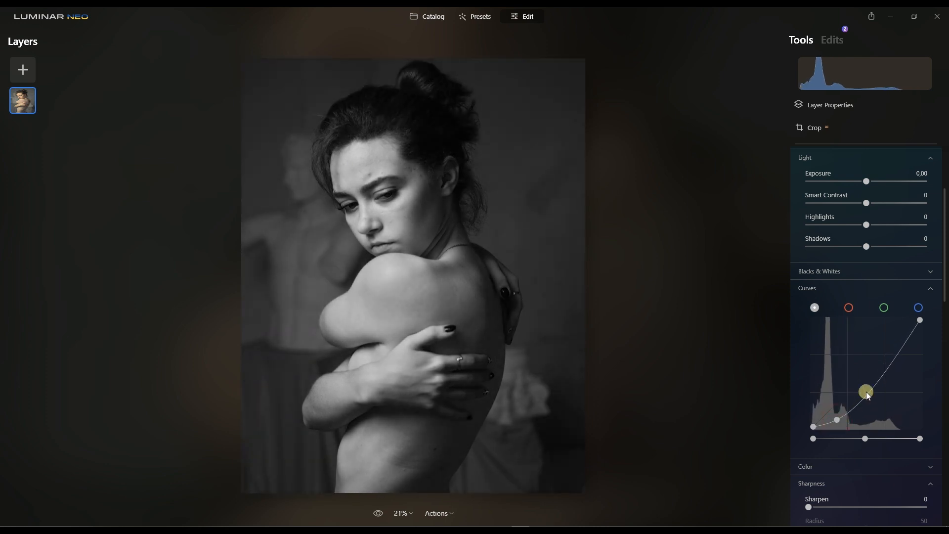
left_click_drag(879, 379, 870, 369)
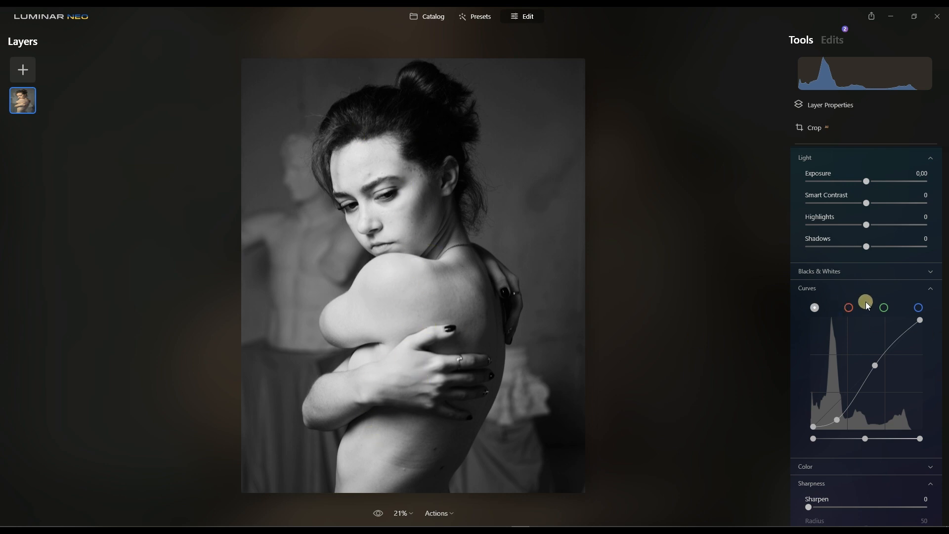
- Remove both added points from the master curve to straighten it, and collapse the Curves section
double_click(875, 366)
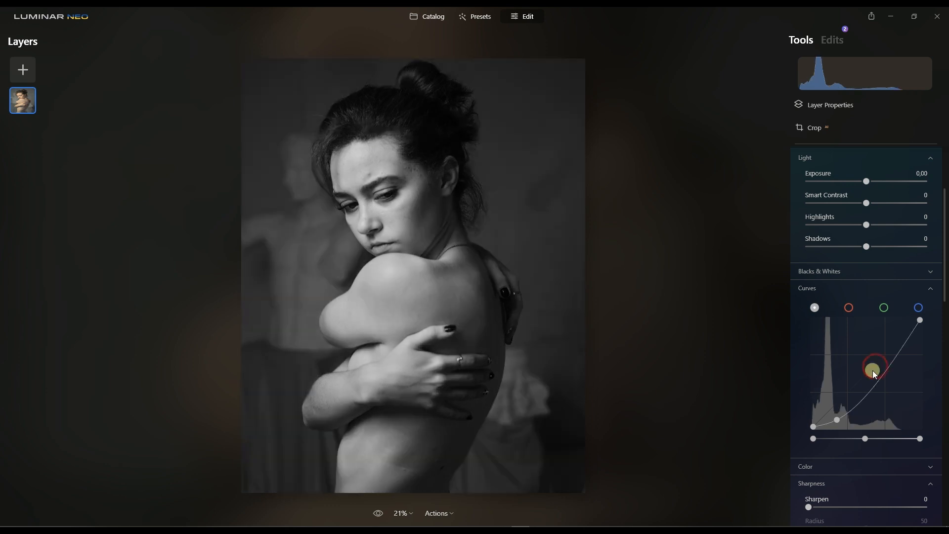
double_click(838, 421)
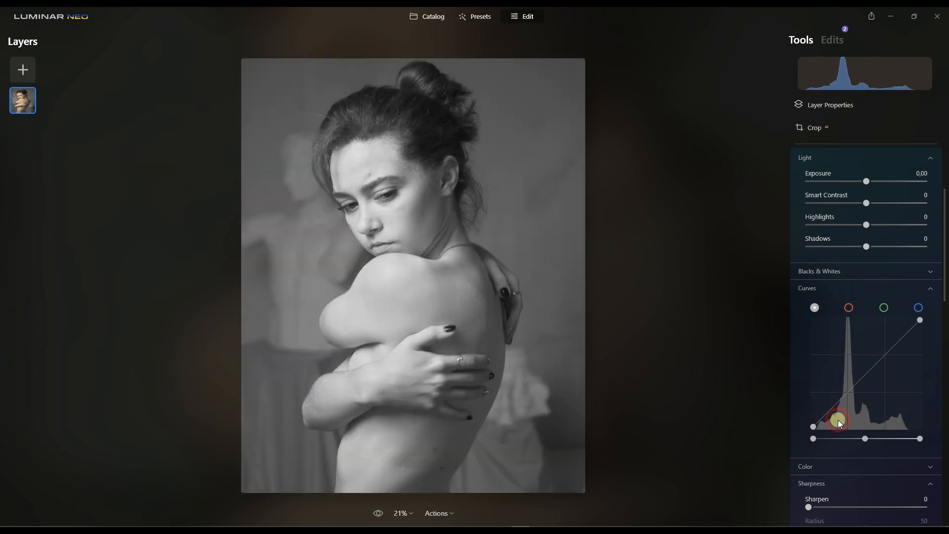
left_click(825, 288)
- Darken the background with Relight by setting Brightness Far to -100, and close the tool
scroll(856, 340, "down", 5)
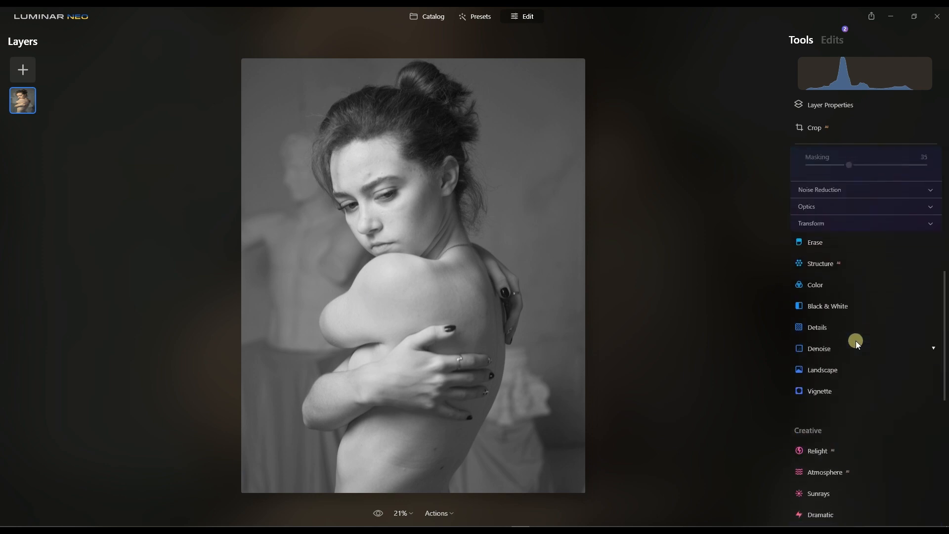
left_click(832, 384)
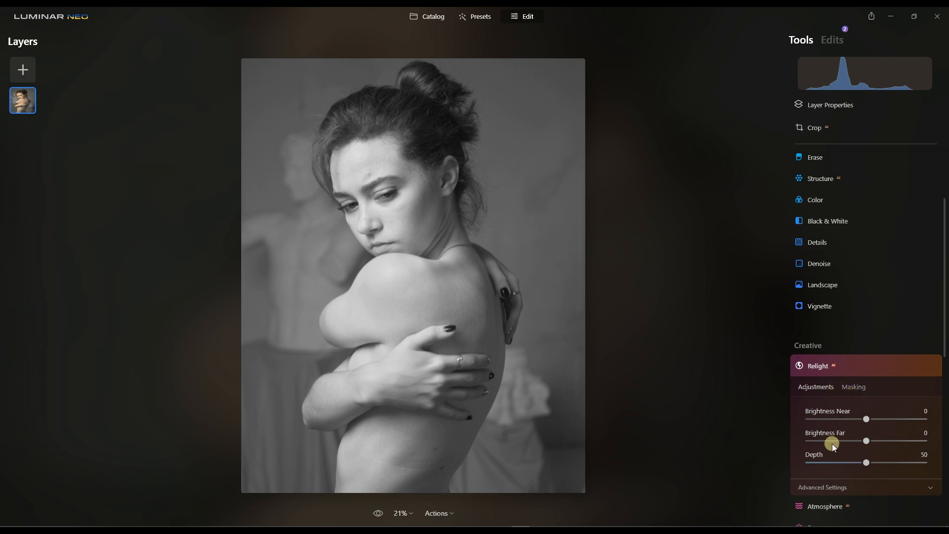
left_click_drag(868, 442, 828, 445)
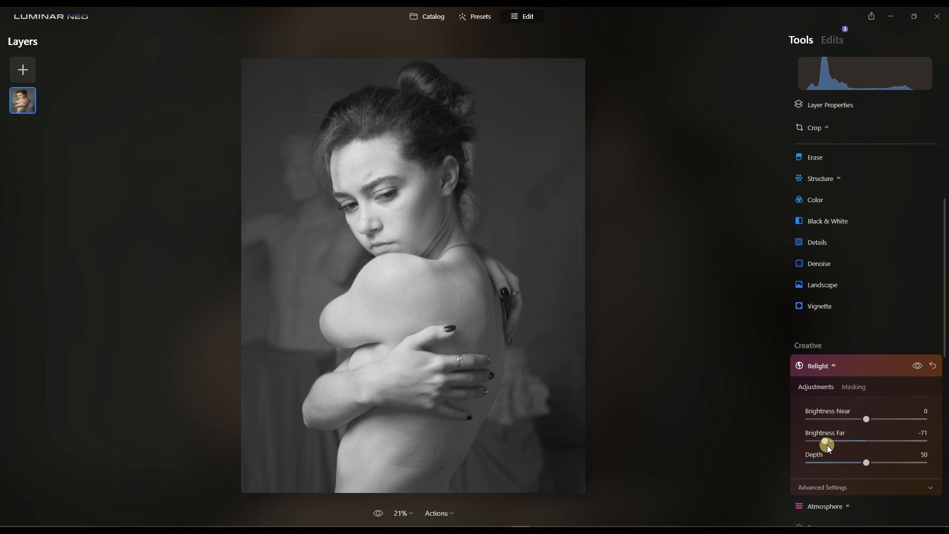
left_click_drag(831, 442, 807, 443)
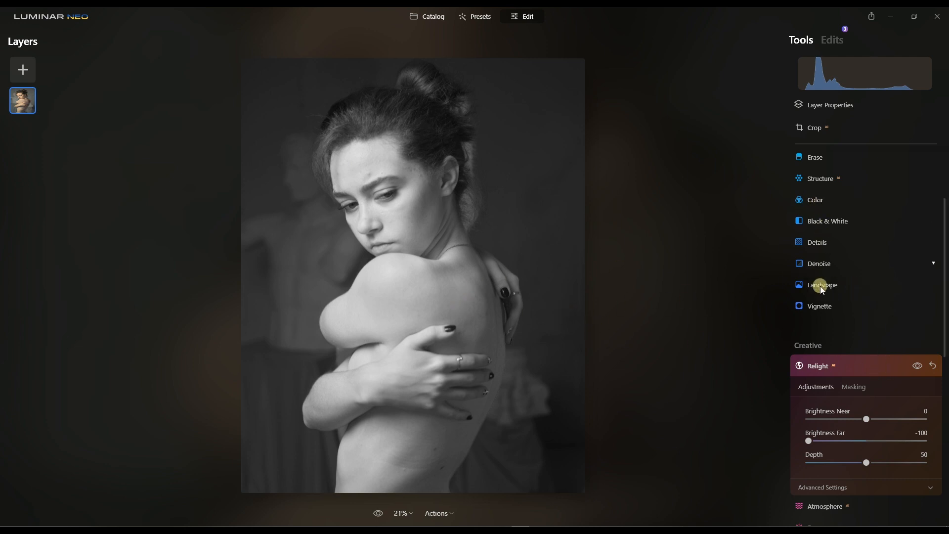
left_click(832, 365)
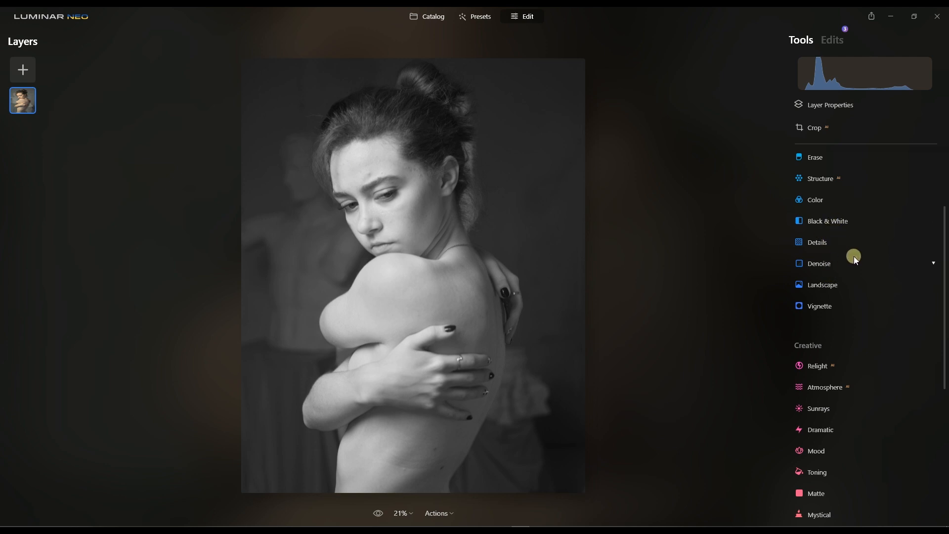
scroll(831, 210, "up", 5)
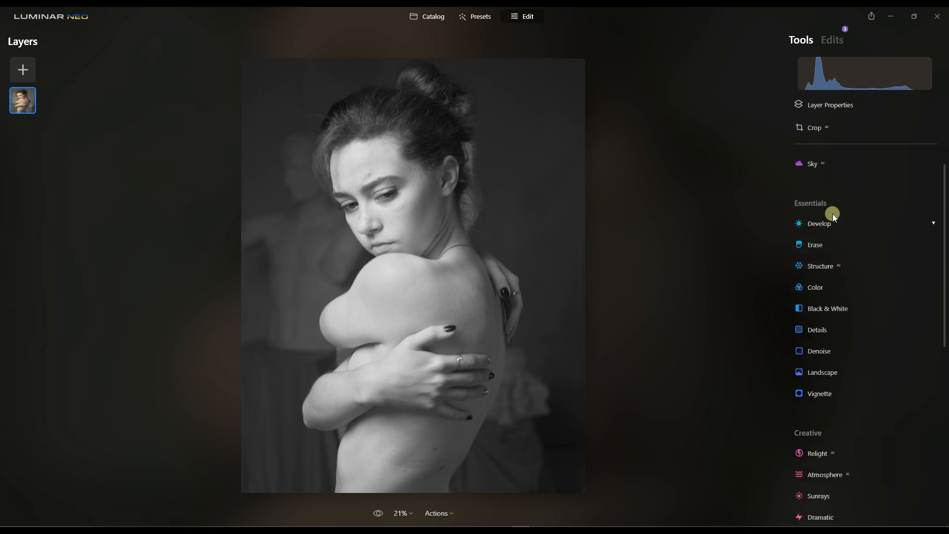
- Sharpen the portrait with a new Develop adjustment by setting Sharpen to 33
left_click(823, 259)
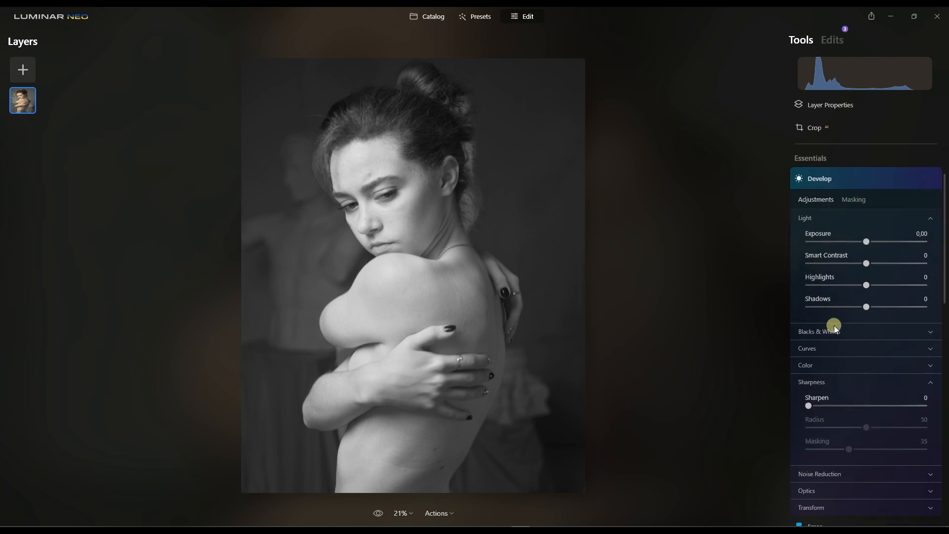
left_click(826, 405)
left_click(834, 404)
left_click(847, 404)
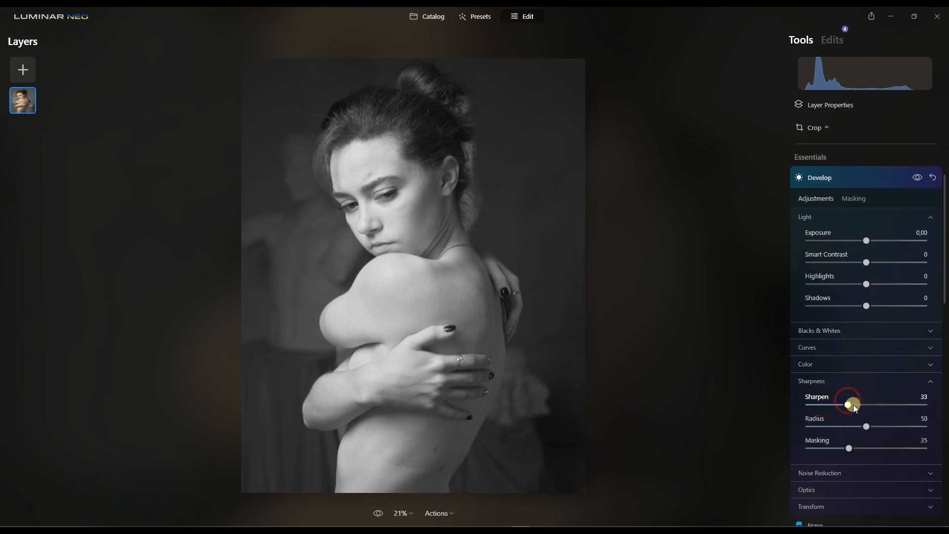
- Compare the face at 100% zoom with Sharpen at 0, and set Sharpen to 41
left_click(400, 217)
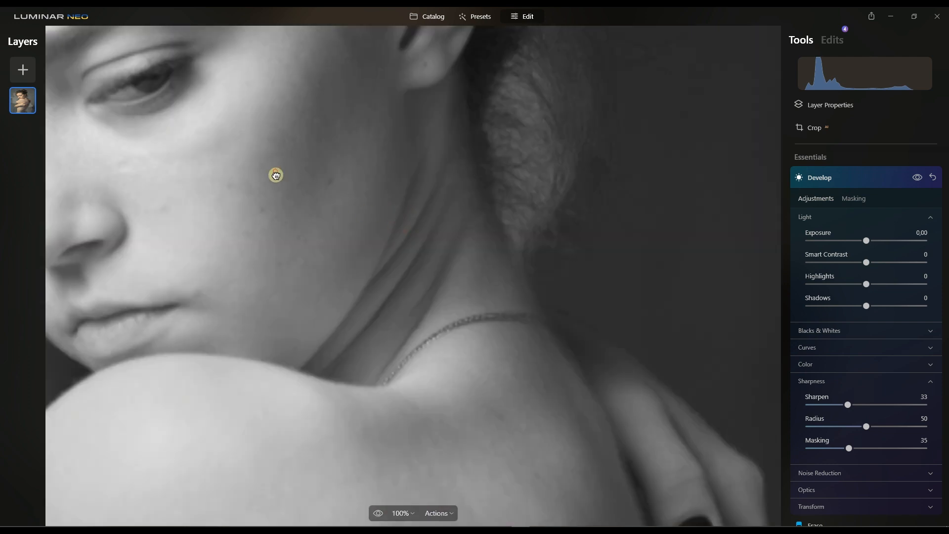
left_click_drag(275, 176, 358, 310)
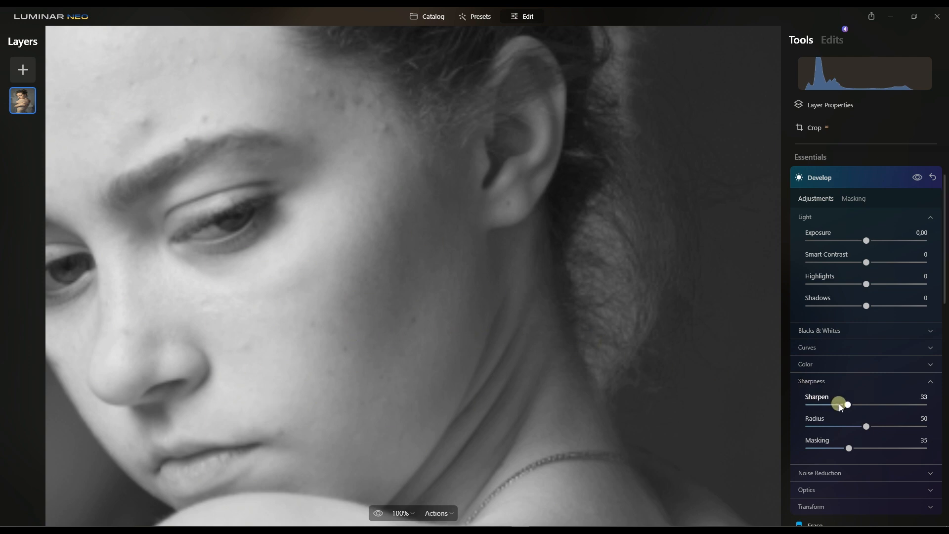
left_click_drag(844, 405, 768, 414)
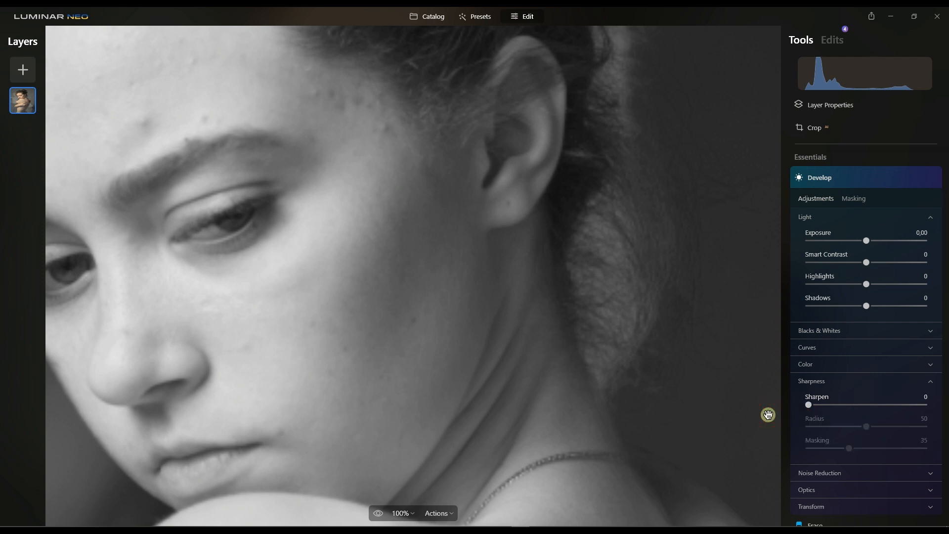
left_click(849, 405)
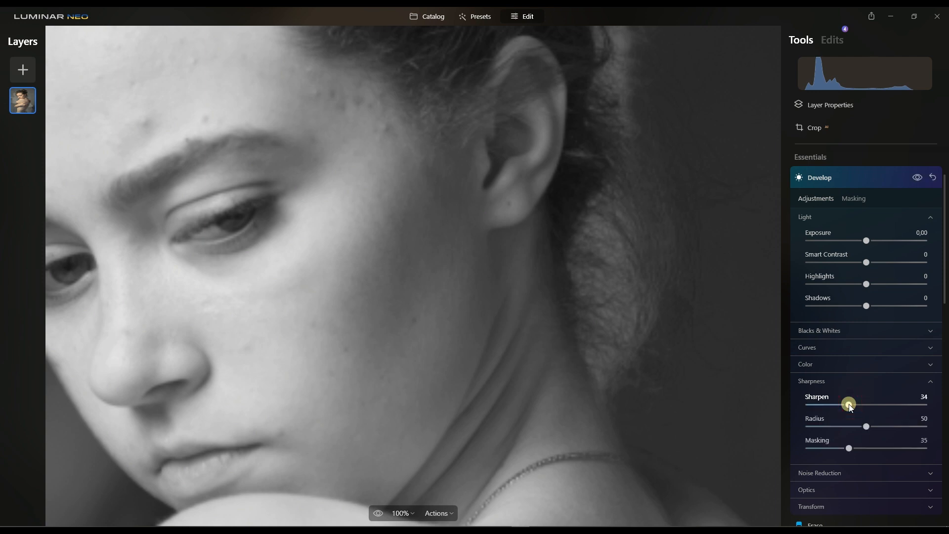
left_click_drag(856, 406, 855, 406)
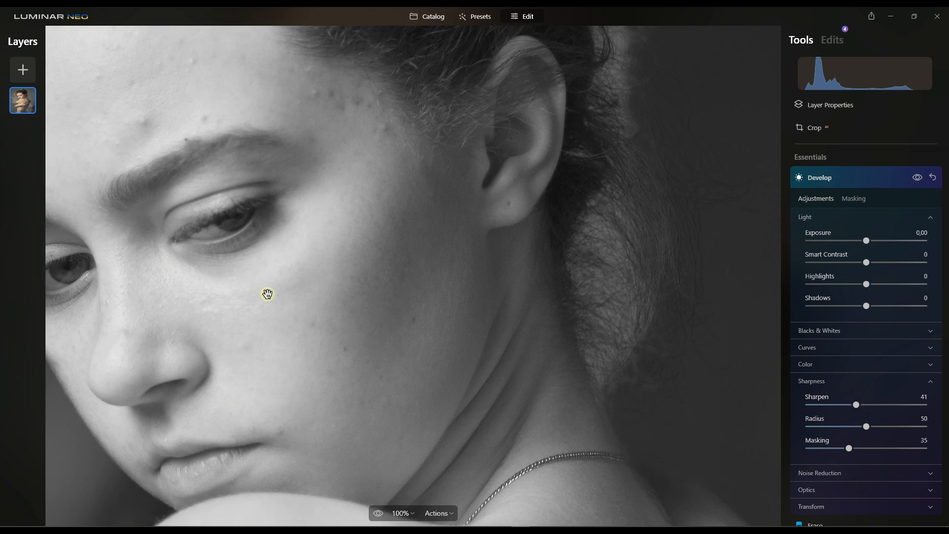
- View the whole portrait and compare the edited black-and-white version with the original
left_click(373, 409)
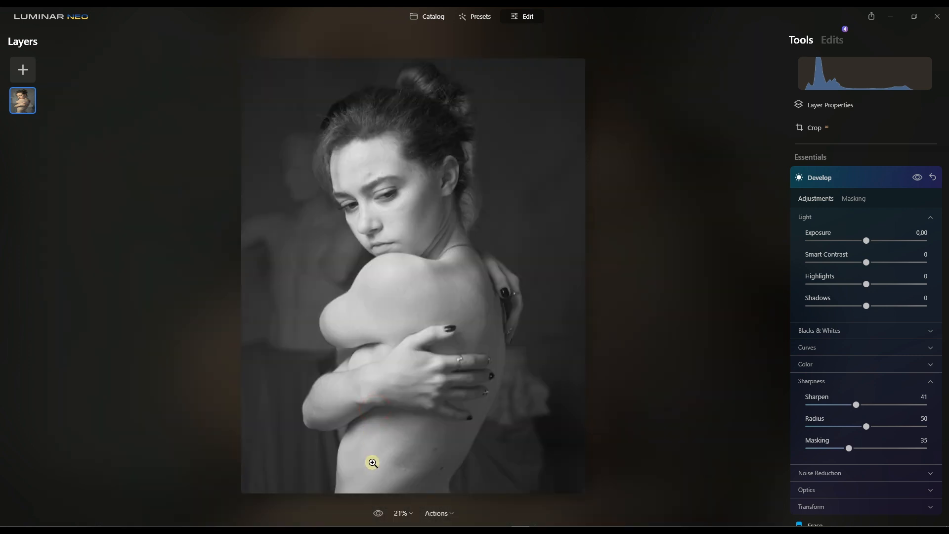
left_click(376, 516)
left_click(380, 512)
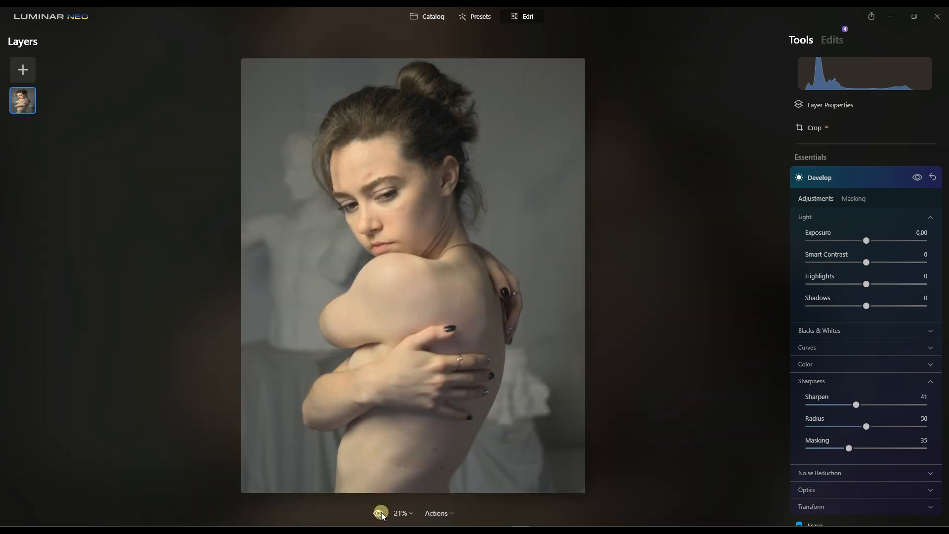
left_click(381, 516)
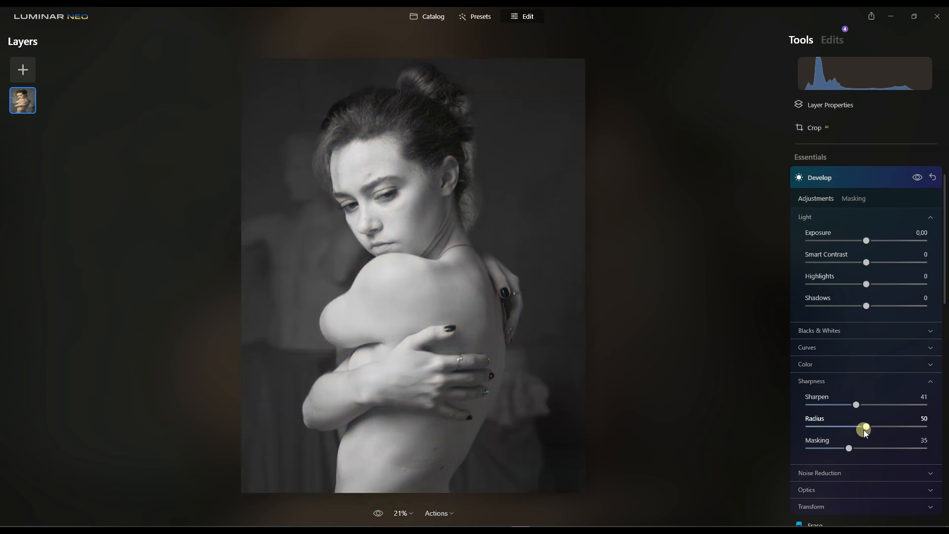
- Apply the Mystical effect with Amount 53, Shadows 6 and Smoothness -57, and close the tool
scroll(836, 366, "down", 15)
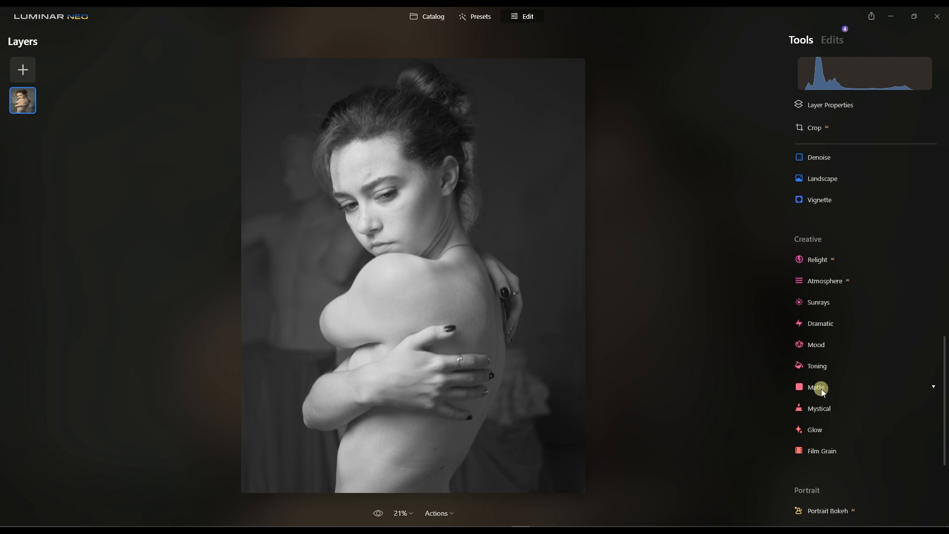
left_click(826, 411)
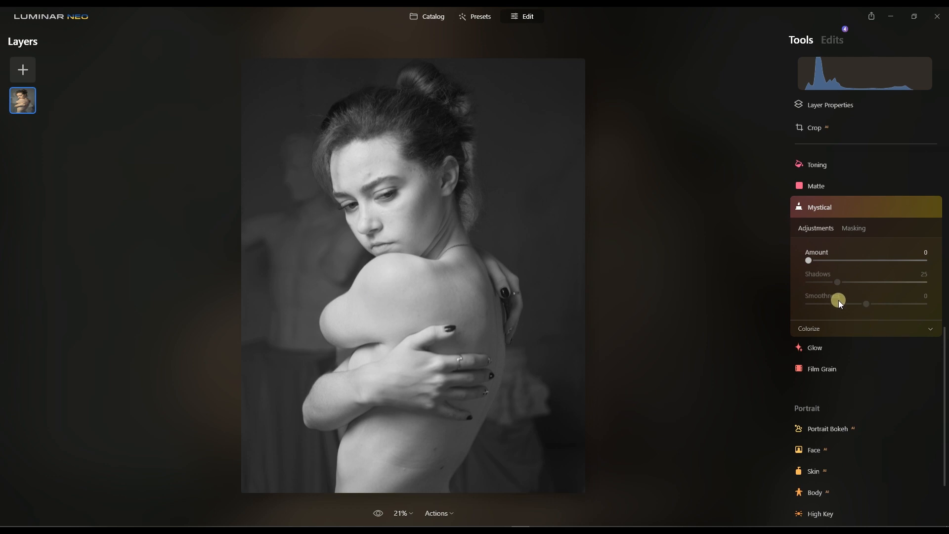
left_click_drag(828, 261, 829, 260)
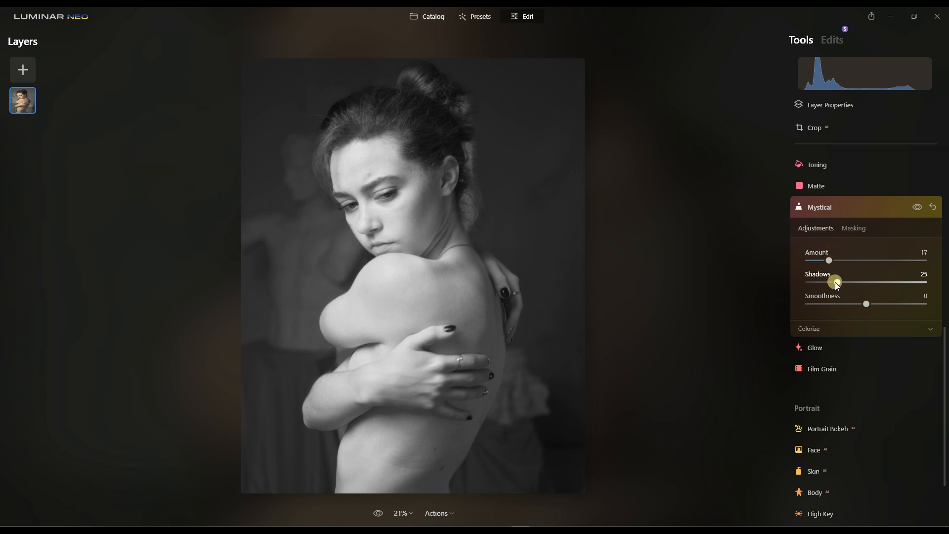
left_click_drag(837, 284, 869, 267)
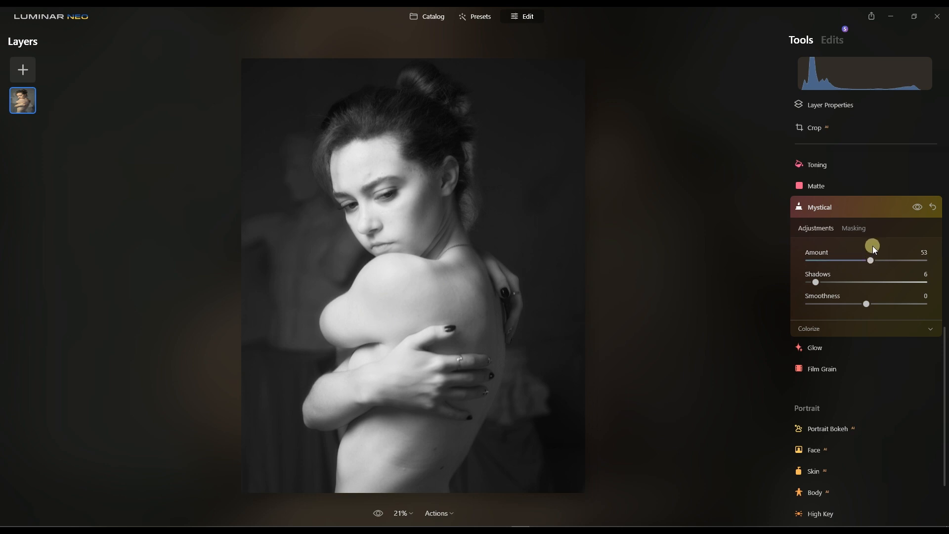
left_click_drag(865, 304, 845, 303)
left_click_drag(836, 303, 831, 303)
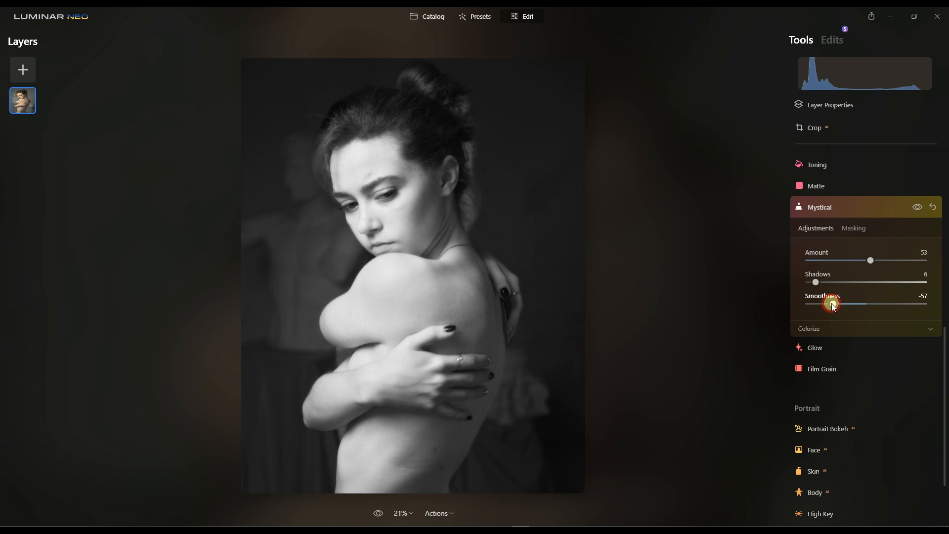
left_click(836, 208)
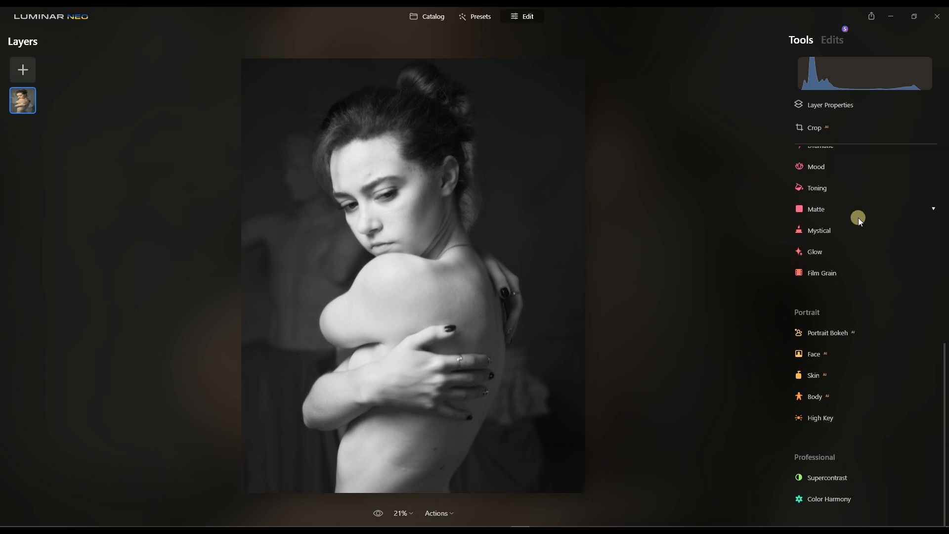
- Open the Relight tool for another lighting adjustment
scroll(861, 227, "up", 3)
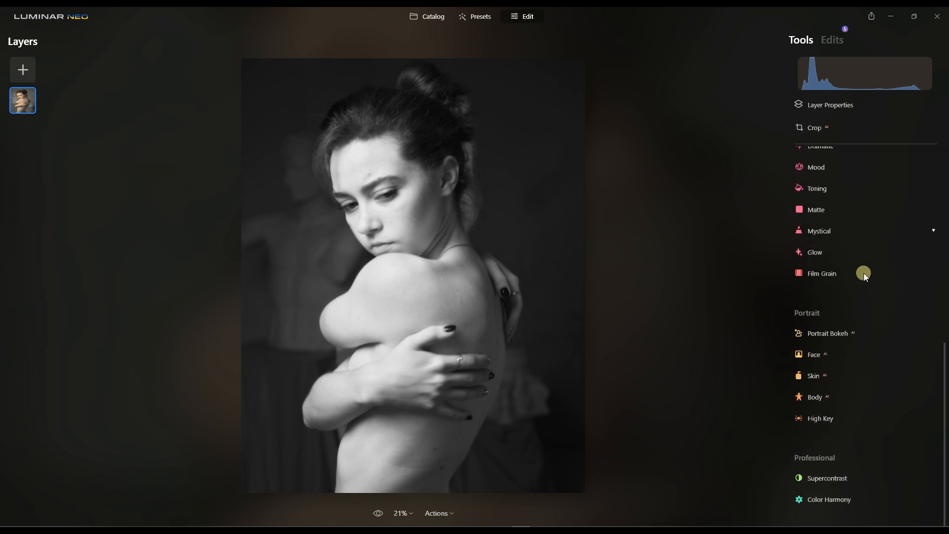
scroll(863, 273, "up", 2)
left_click(836, 261)
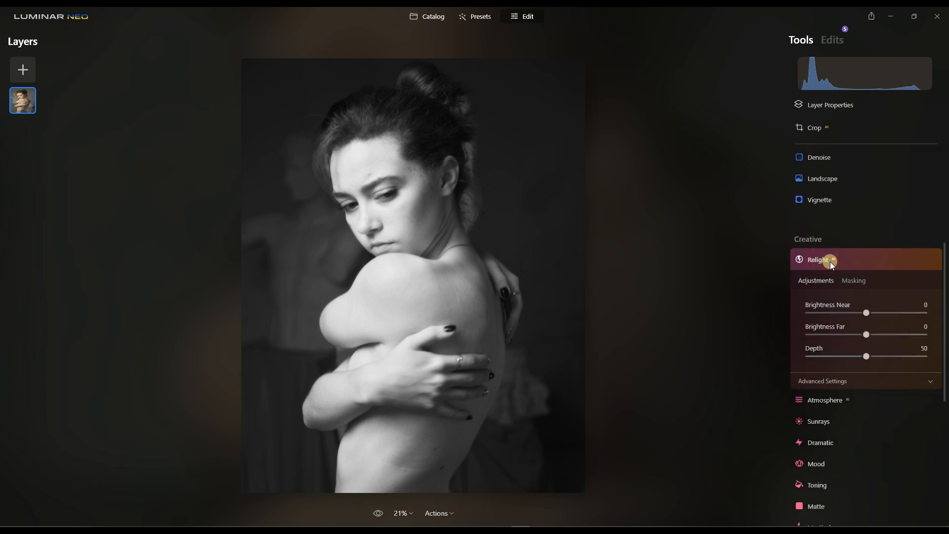